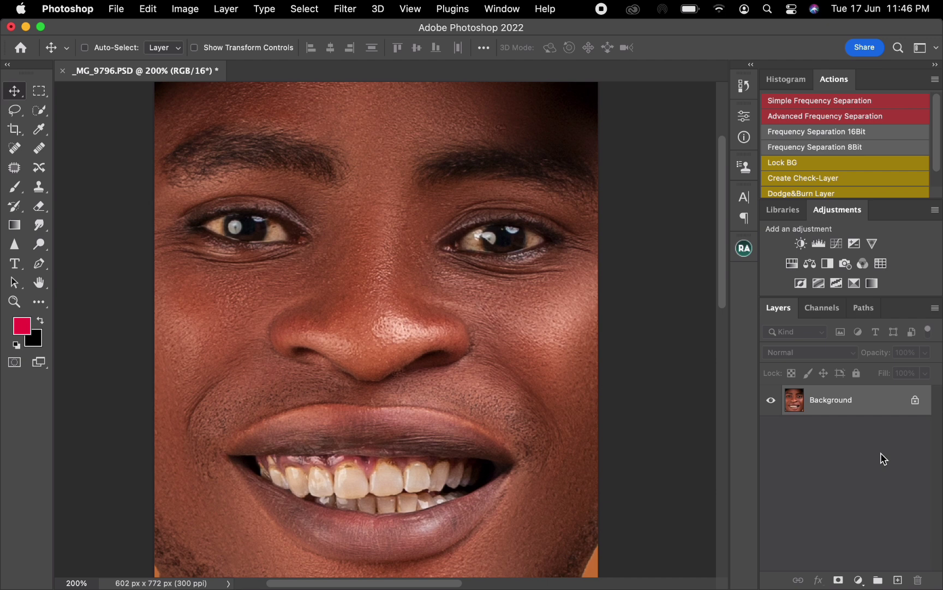
# - Add a Vibrance adjustment layer with Saturation at -50 and invert its mask to black
pyautogui.click(873, 244)
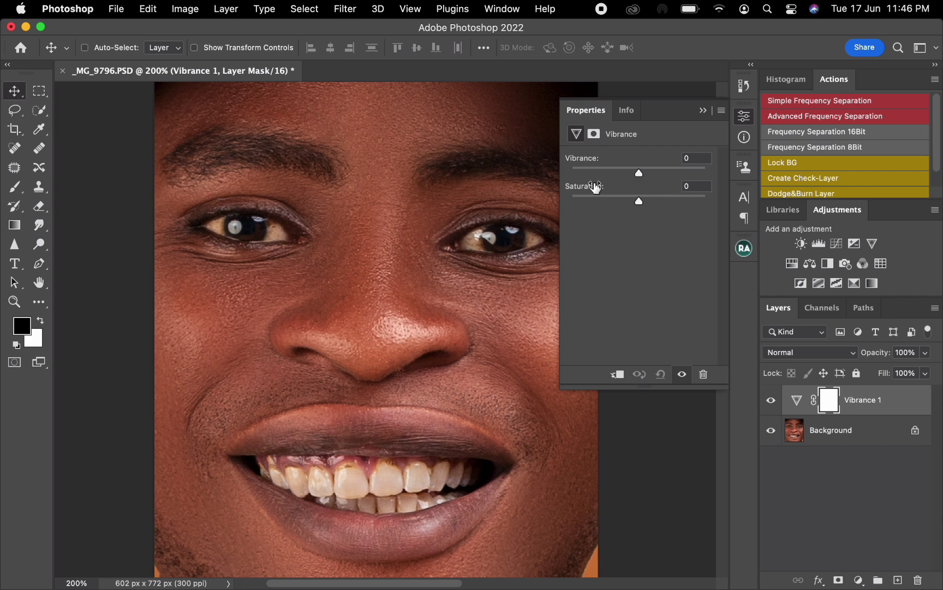
pyautogui.moveTo(640, 204); pyautogui.dragTo(605, 201)
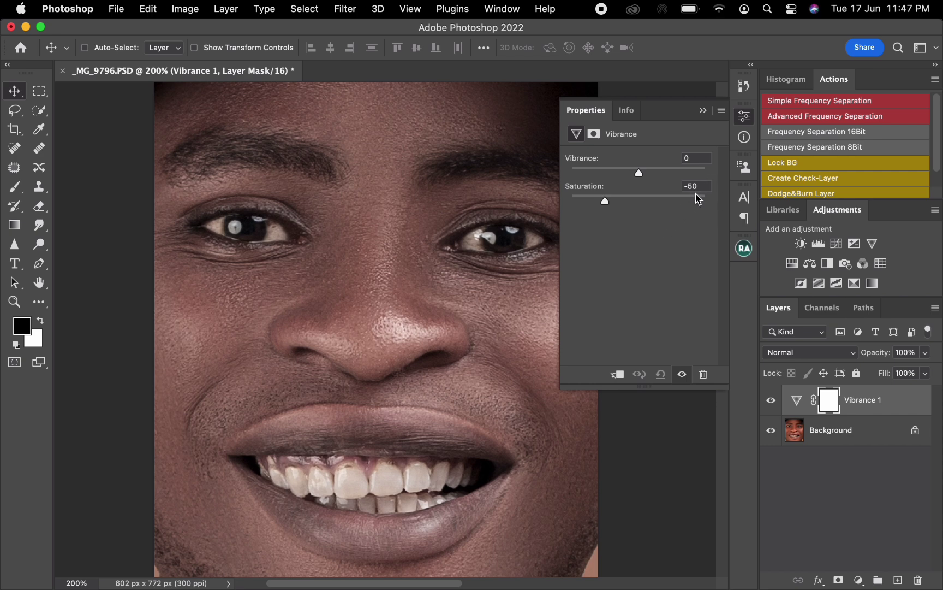
pyautogui.click(594, 134)
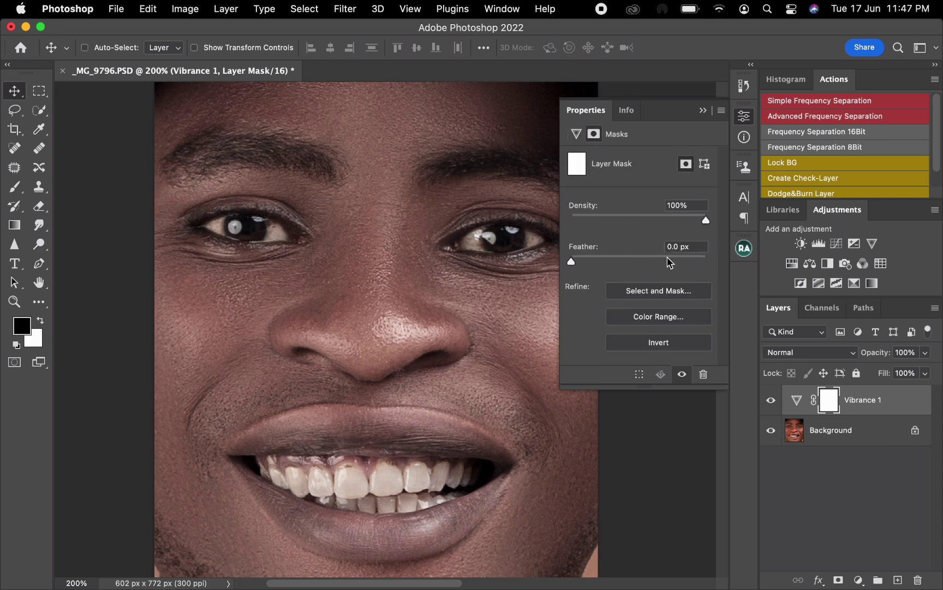
pyautogui.click(666, 346)
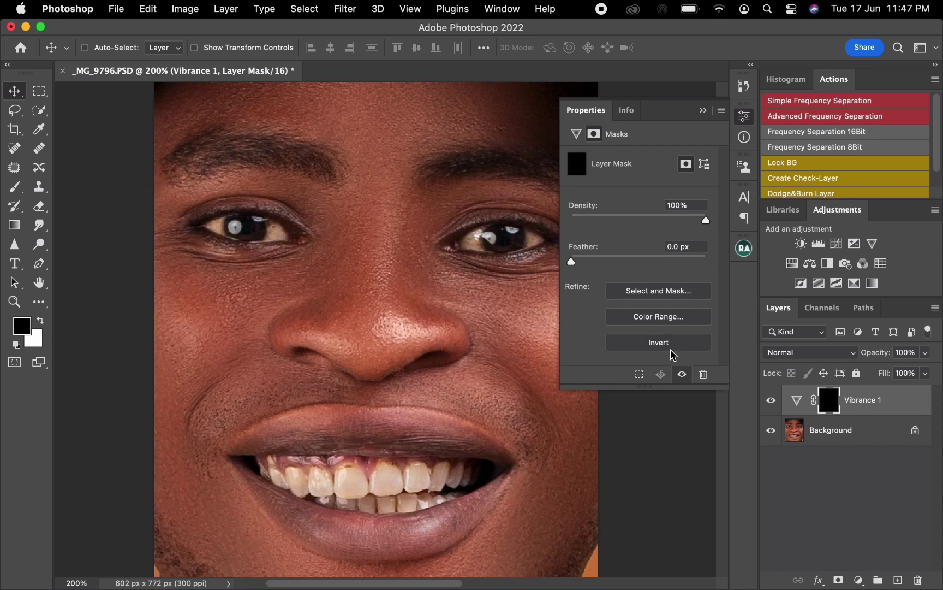
pyautogui.click(704, 112)
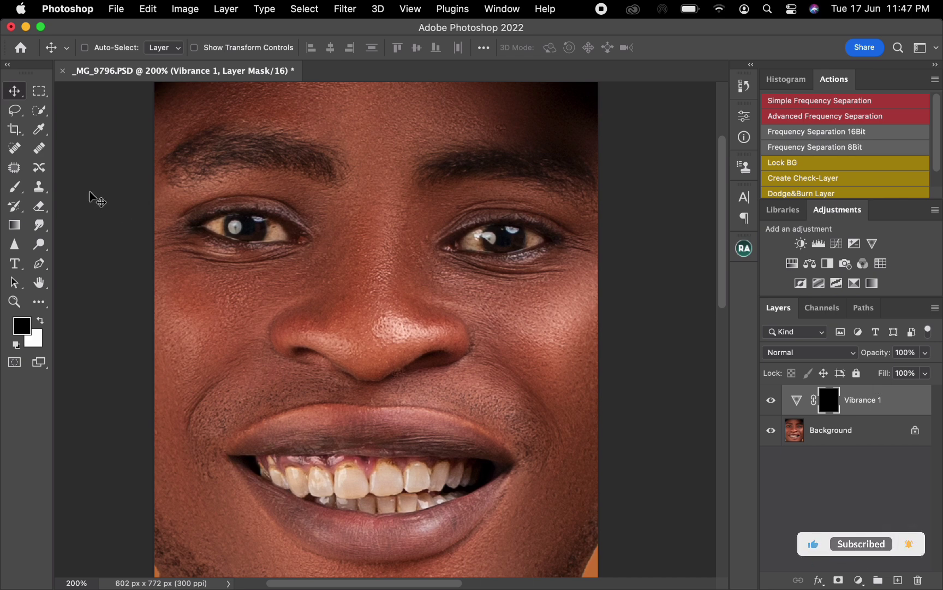
# - Select the whites of both eyes around the irises with the Lasso tool, using a 2 px feather
pyautogui.click(14, 114)
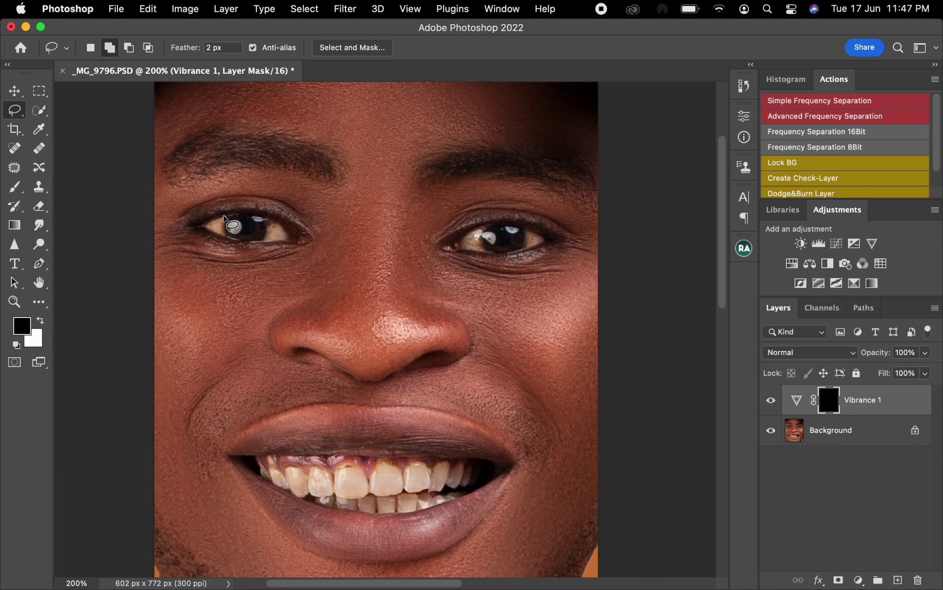
pyautogui.moveTo(225, 214)
pyautogui.mouseDown()
pyautogui.moveTo(201, 227)
pyautogui.moveTo(225, 240)
pyautogui.moveTo(227, 216)
pyautogui.moveTo(265, 227)
pyautogui.moveTo(263, 242)
pyautogui.moveTo(290, 241)
pyautogui.moveTo(279, 222)
pyautogui.mouseUp()
pyautogui.moveTo(477, 229)
pyautogui.mouseDown()
pyautogui.moveTo(455, 251)
pyautogui.moveTo(485, 251)
pyautogui.moveTo(484, 226)
pyautogui.mouseUp()
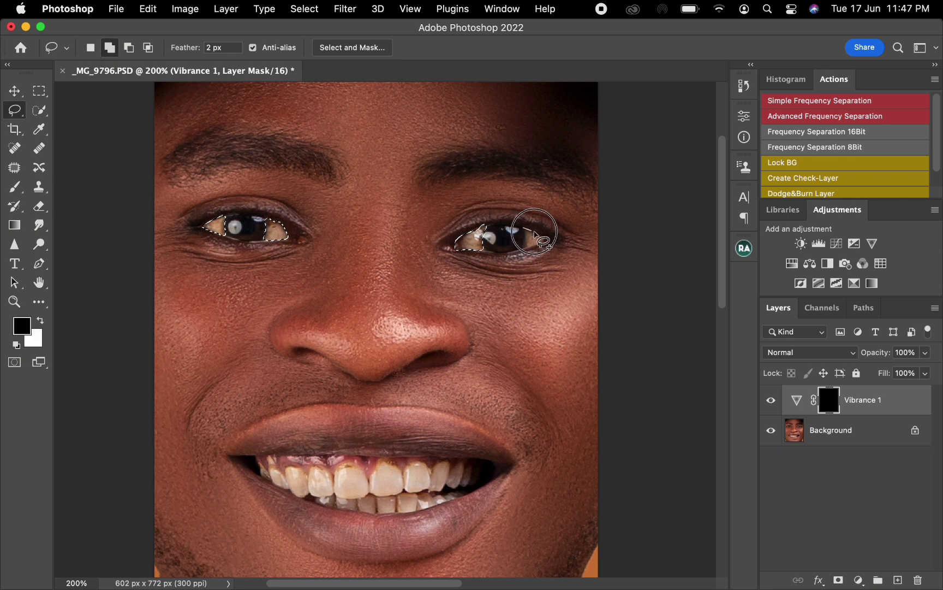
pyautogui.moveTo(544, 237)
pyautogui.mouseDown()
pyautogui.moveTo(529, 249)
pyautogui.moveTo(525, 226)
pyautogui.mouseUp()
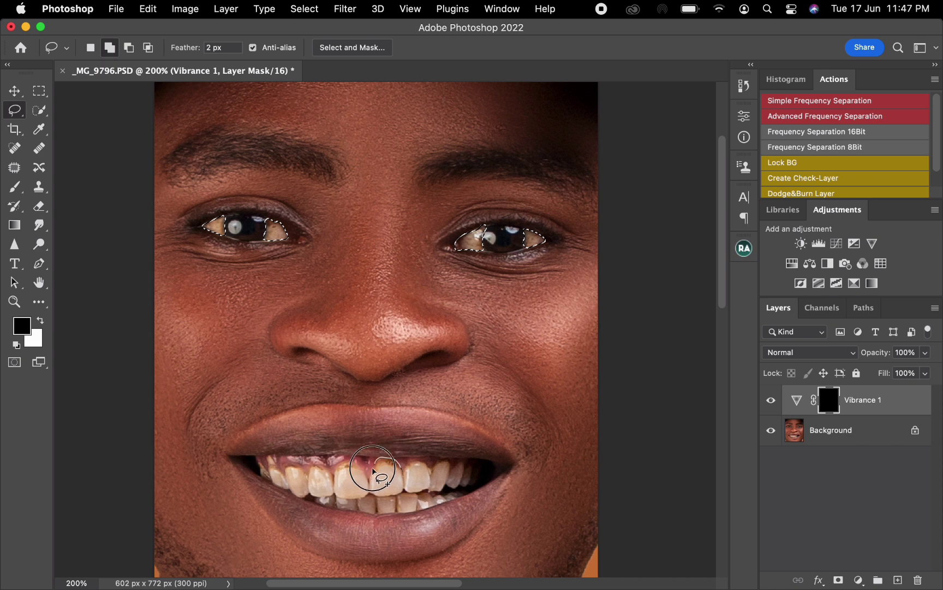
# - Add the teeth to the lasso selection, fill the Vibrance mask with white inside it and deselect
pyautogui.moveTo(369, 477)
pyautogui.mouseDown()
pyautogui.moveTo(339, 463)
pyautogui.moveTo(333, 473)
pyautogui.moveTo(313, 464)
pyautogui.moveTo(308, 478)
pyautogui.moveTo(295, 468)
pyautogui.moveTo(278, 471)
pyautogui.moveTo(281, 481)
pyautogui.moveTo(269, 456)
pyautogui.moveTo(268, 471)
pyautogui.moveTo(256, 463)
pyautogui.moveTo(271, 488)
pyautogui.moveTo(362, 514)
pyautogui.moveTo(442, 507)
pyautogui.moveTo(472, 490)
pyautogui.moveTo(445, 490)
pyautogui.mouseUp()
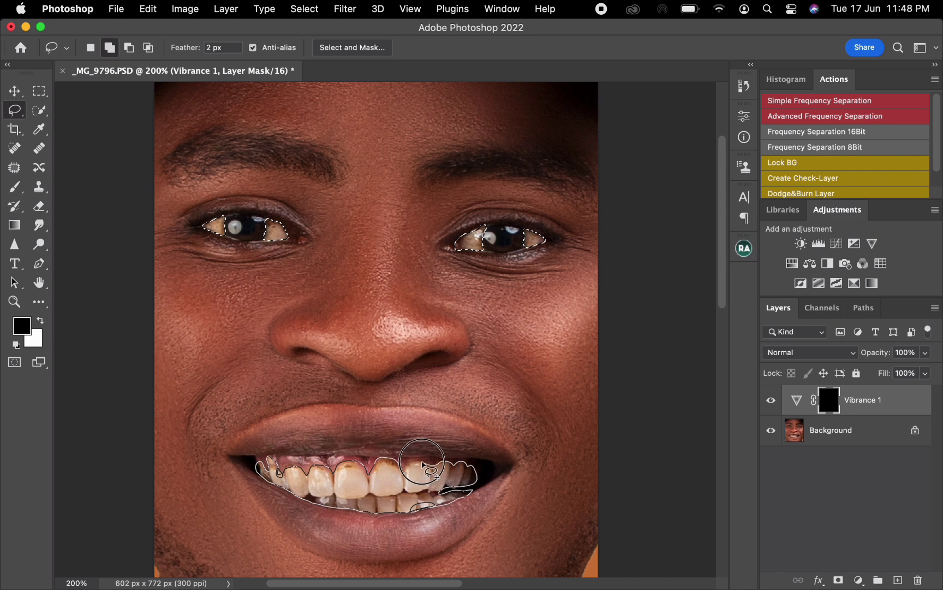
pyautogui.moveTo(400, 468); pyautogui.dragTo(397, 479)
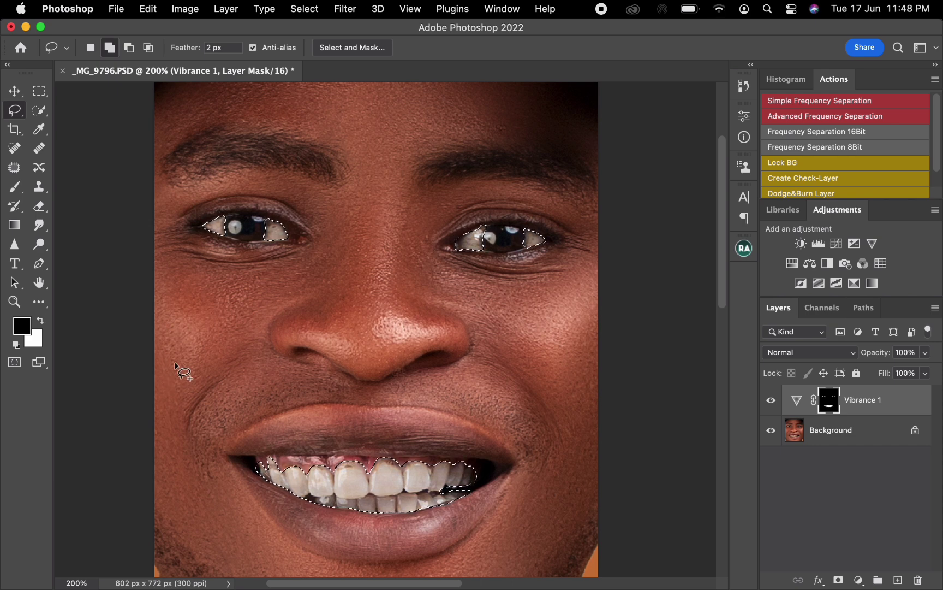
pyautogui.rightClick(260, 373)
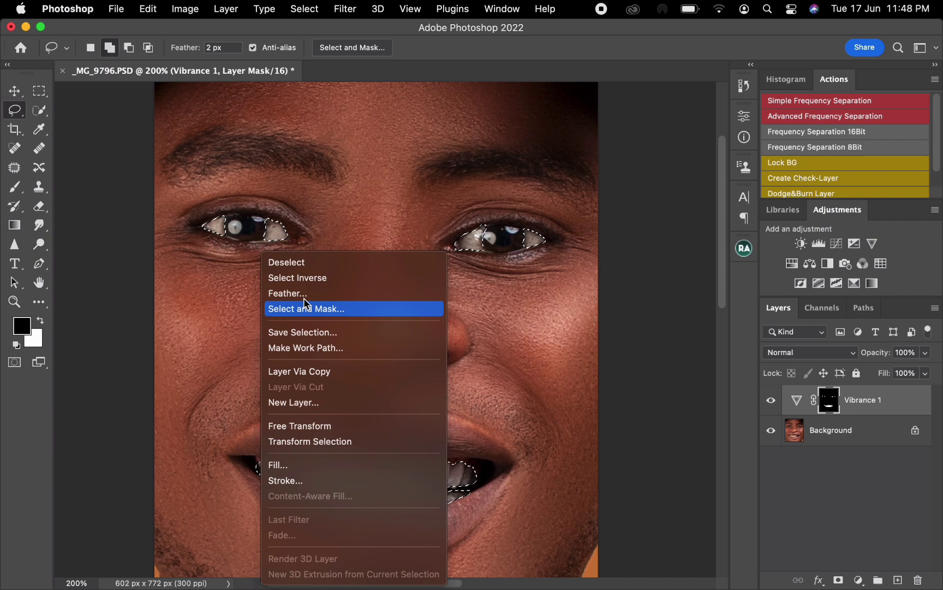
pyautogui.click(309, 263)
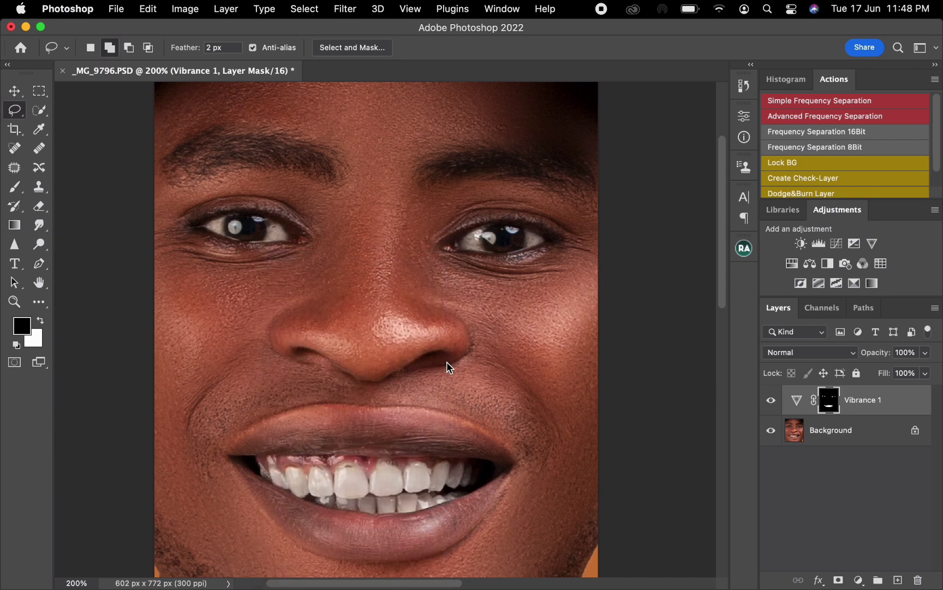
pyautogui.click(772, 402)
pyautogui.click(771, 403)
# - Patch the stains on the upper front teeth of the Background layer with clean areas of the neighbouring tooth
pyautogui.click(830, 437)
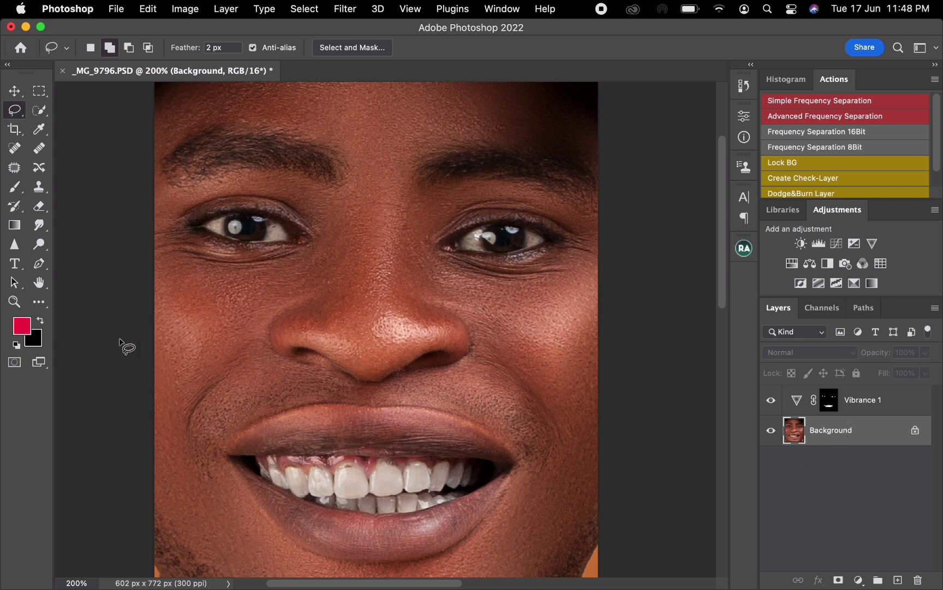
pyautogui.press('j')
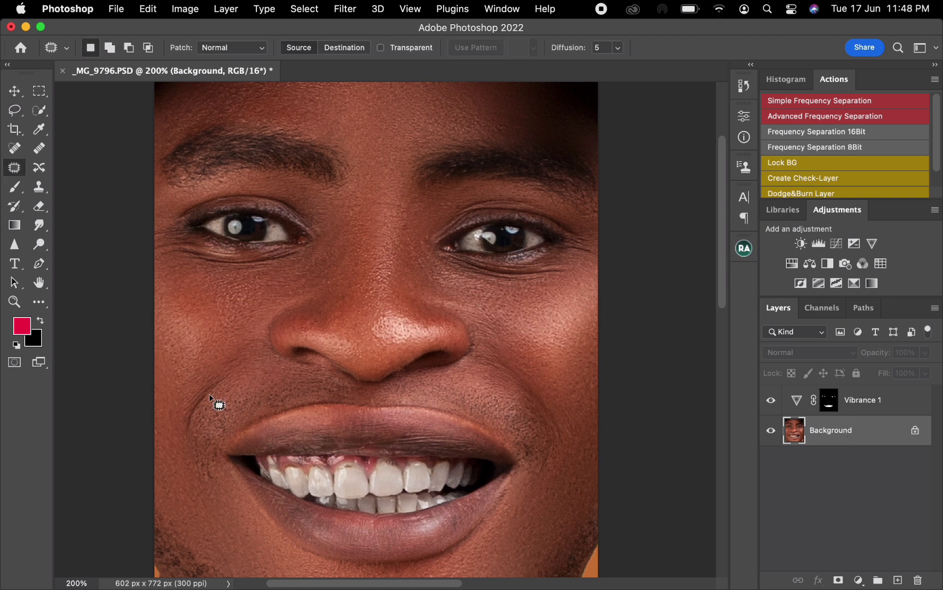
pyautogui.moveTo(354, 466)
pyautogui.mouseDown()
pyautogui.moveTo(348, 482)
pyautogui.moveTo(401, 467)
pyautogui.moveTo(392, 475)
pyautogui.mouseUp()
pyautogui.click(357, 480)
pyautogui.moveTo(392, 475); pyautogui.dragTo(384, 484)
pyautogui.click(385, 493)
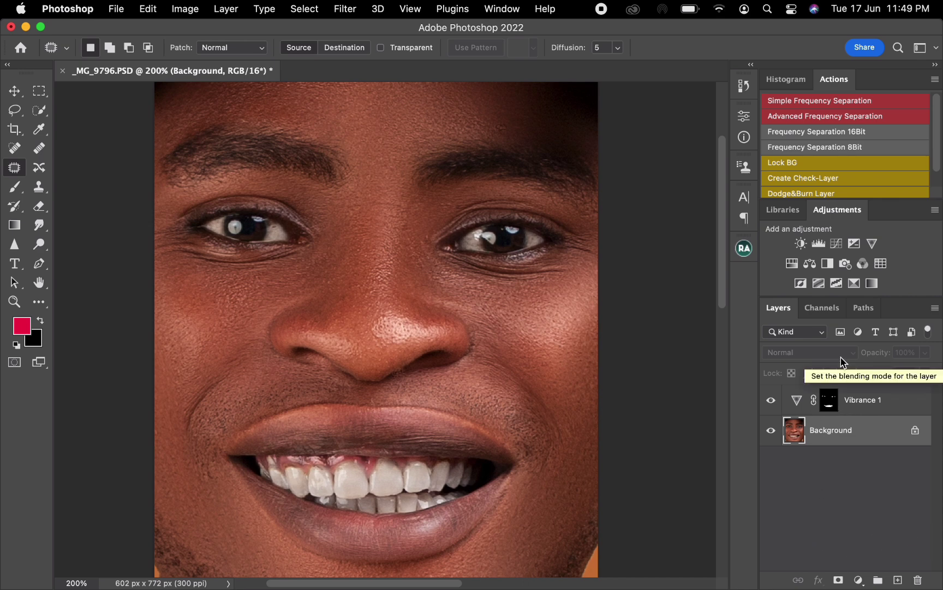
# - Delete the layer mask from the Vibrance adjustment layer
pyautogui.moveTo(829, 401); pyautogui.dragTo(917, 571)
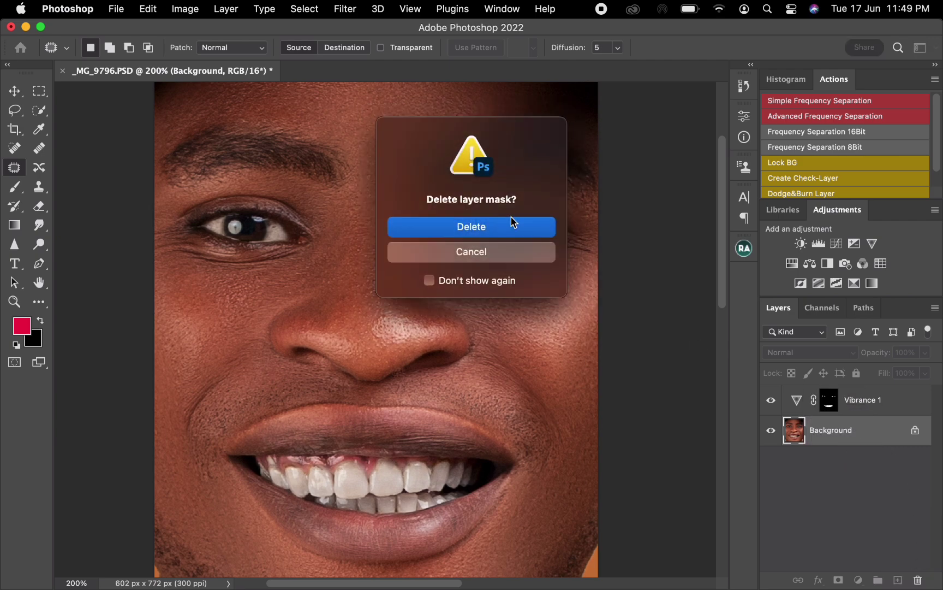
pyautogui.click(518, 234)
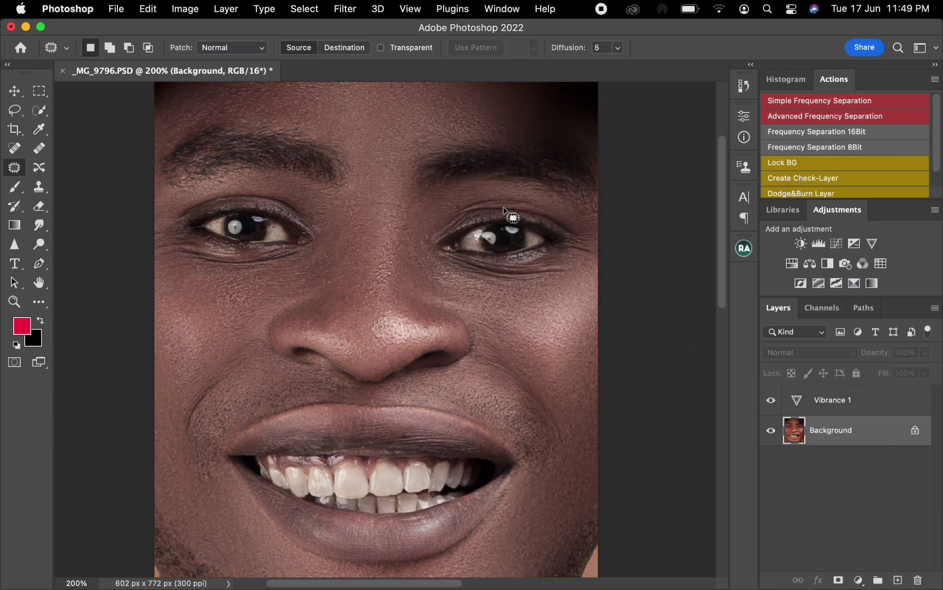
pyautogui.click(839, 581)
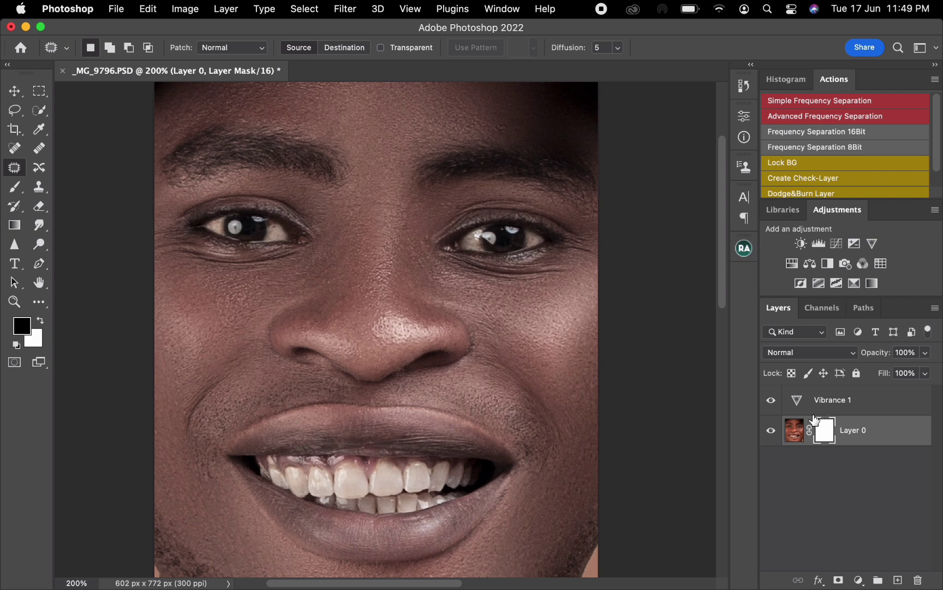
pyautogui.click(798, 403)
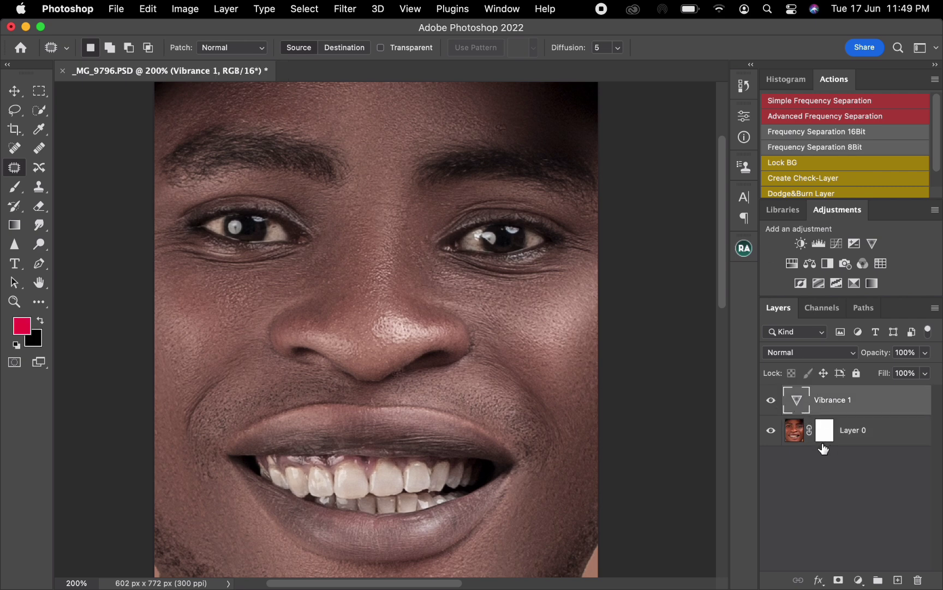
pyautogui.press('super+z')
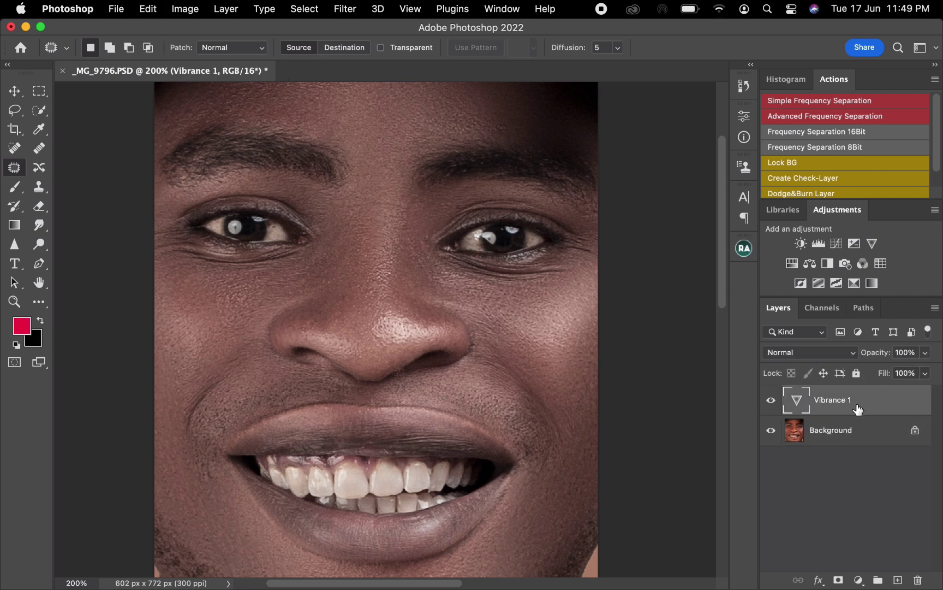
# - Add a new layer mask to the Vibrance adjustment layer and invert it to black
pyautogui.click(838, 580)
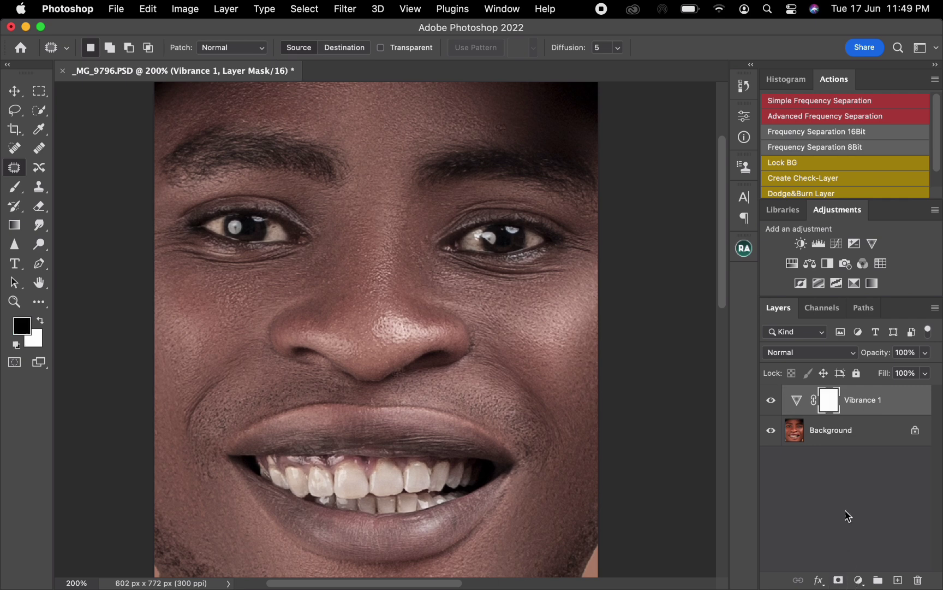
pyautogui.doubleClick(806, 409)
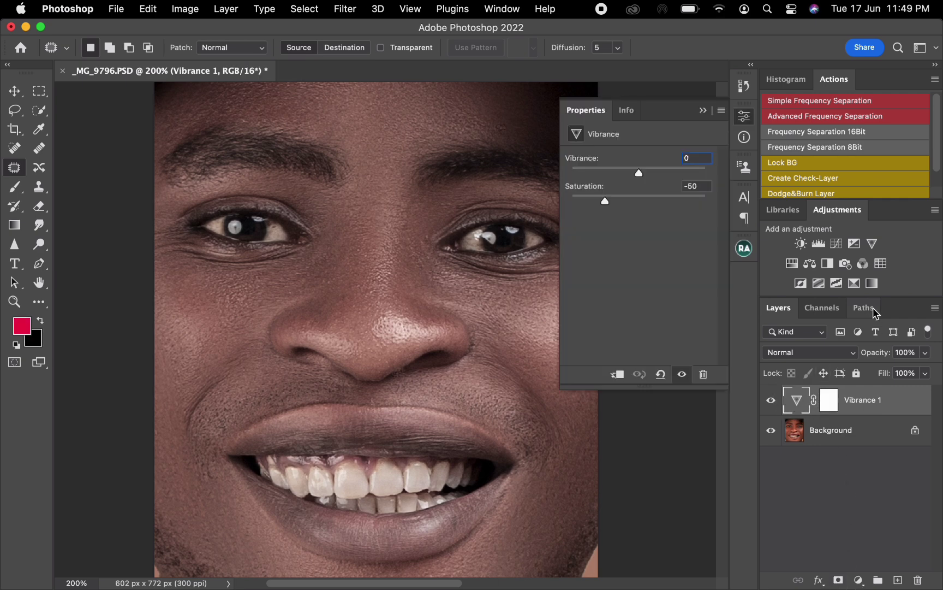
pyautogui.click(829, 405)
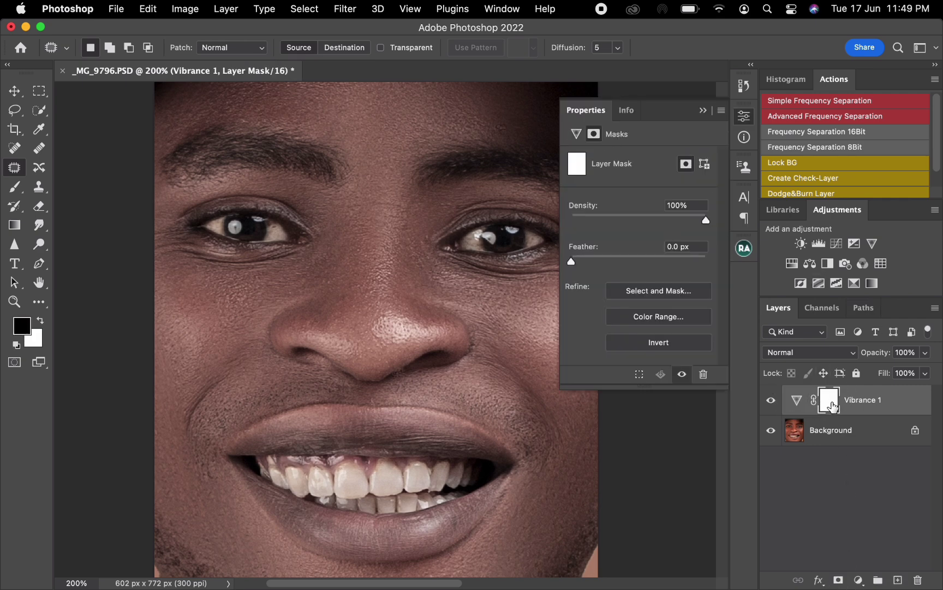
pyautogui.click(652, 344)
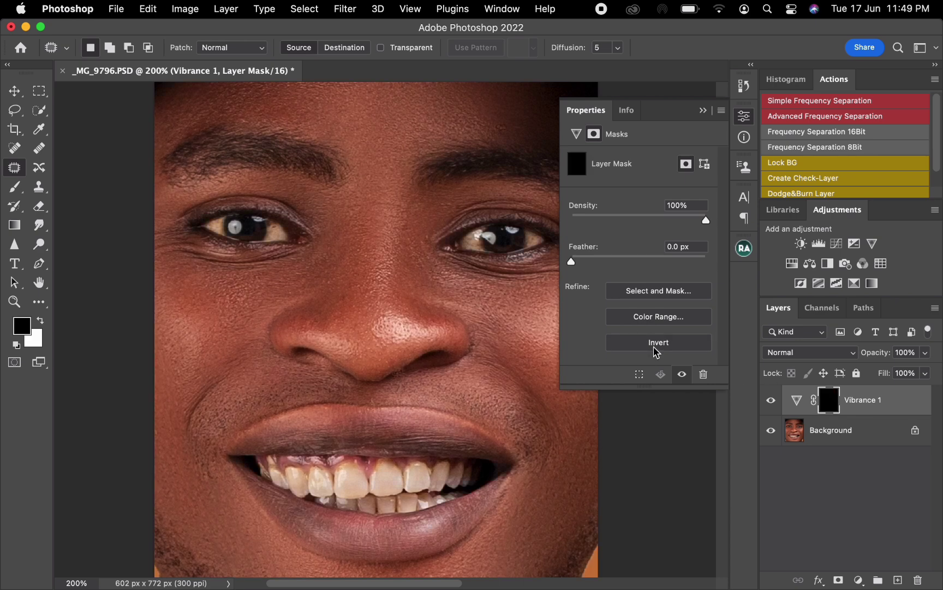
pyautogui.click(704, 111)
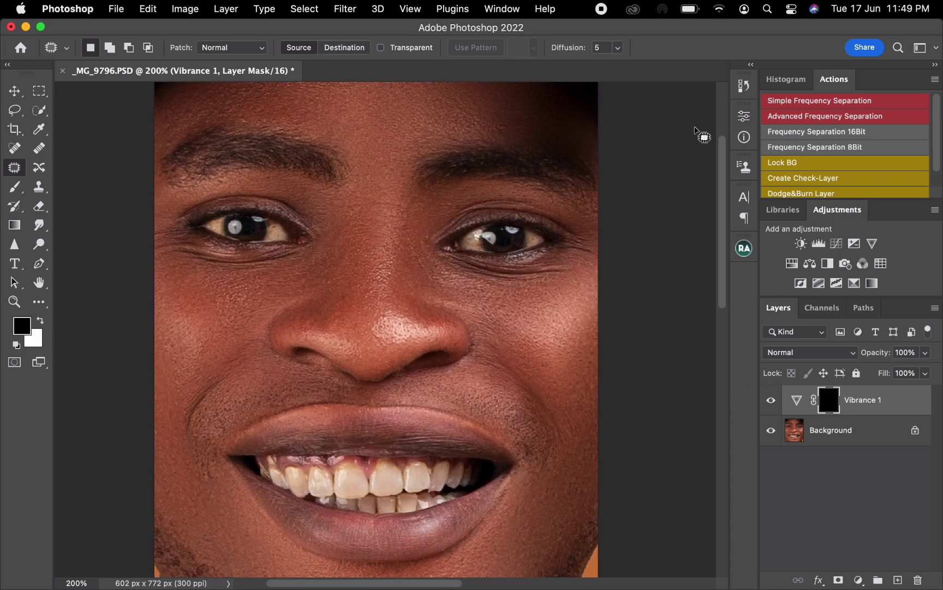
# - Set up a Soft Round brush at 35 px with 40% hardness
pyautogui.click(14, 186)
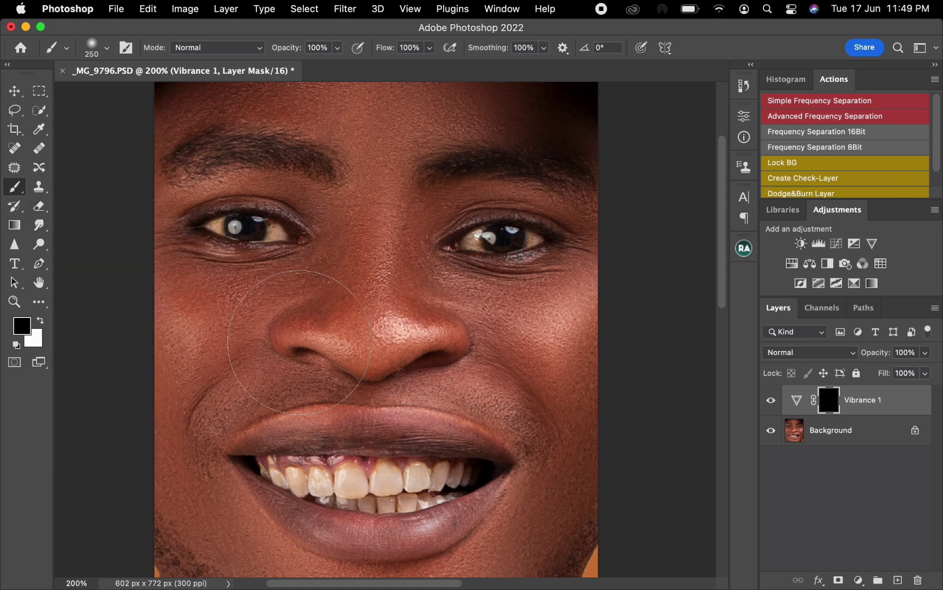
pyautogui.press('[')
pyautogui.press('[')
pyautogui.rightClick(370, 485)
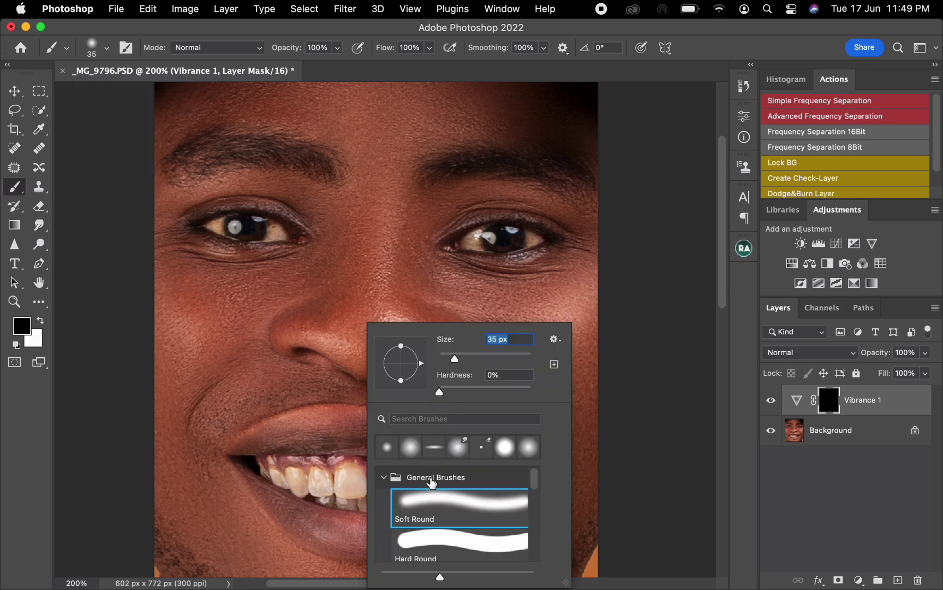
pyautogui.moveTo(463, 392); pyautogui.dragTo(477, 392)
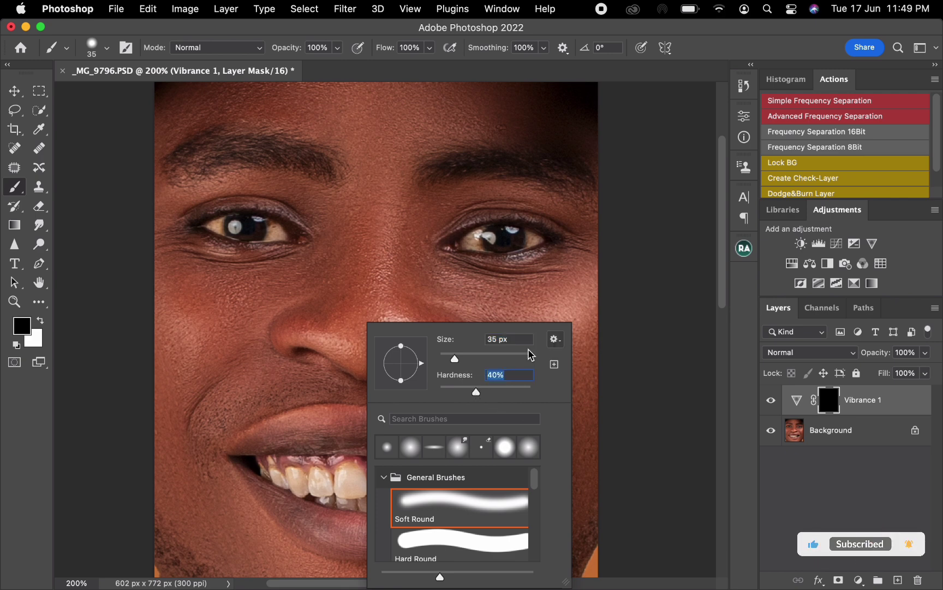
pyautogui.press('Return')
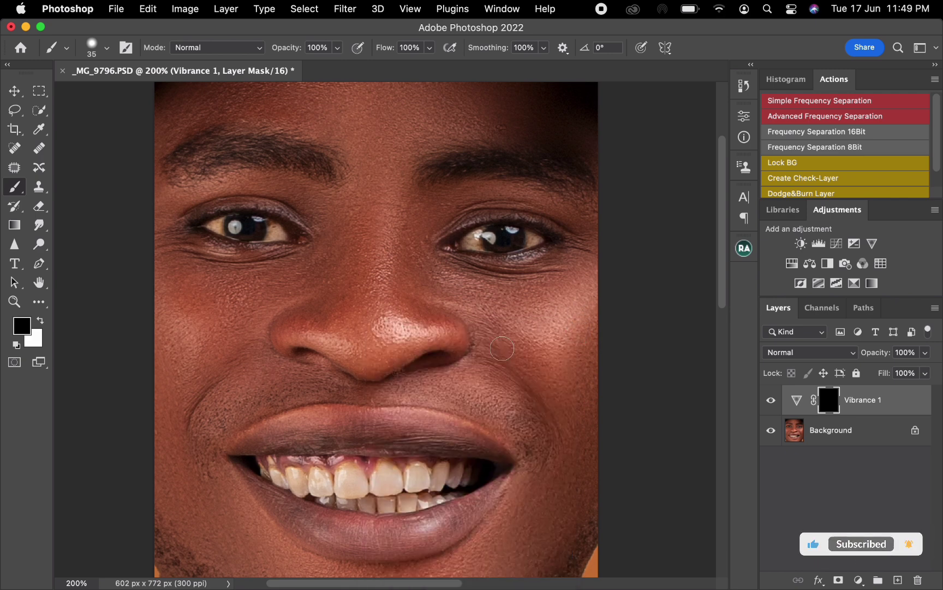
# - Reduce the brush size to 9 px, set Smoothing to 5% and make white the foreground color
pyautogui.press('[')
pyautogui.press('[')
pyautogui.press('[')
pyautogui.press('[')
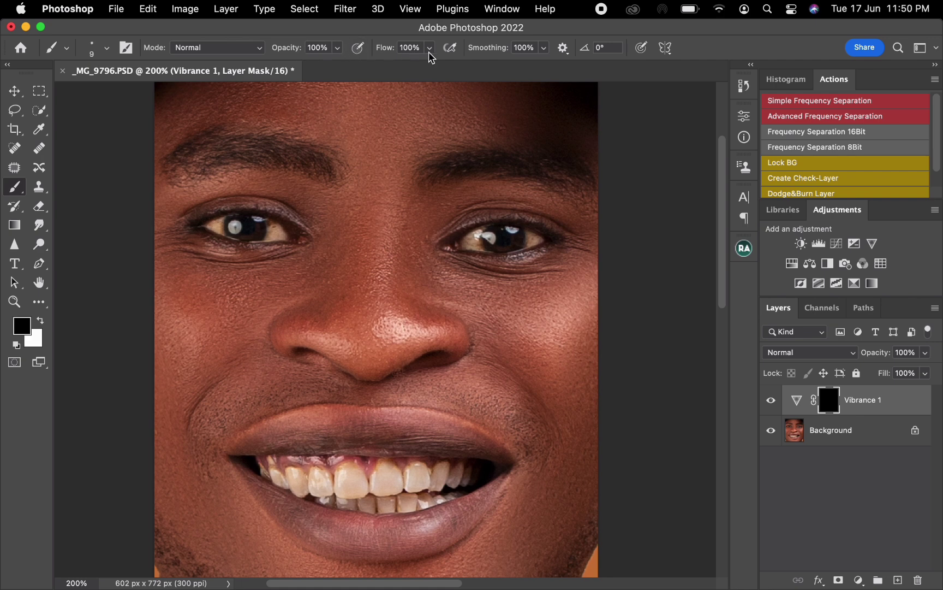
pyautogui.click(534, 48)
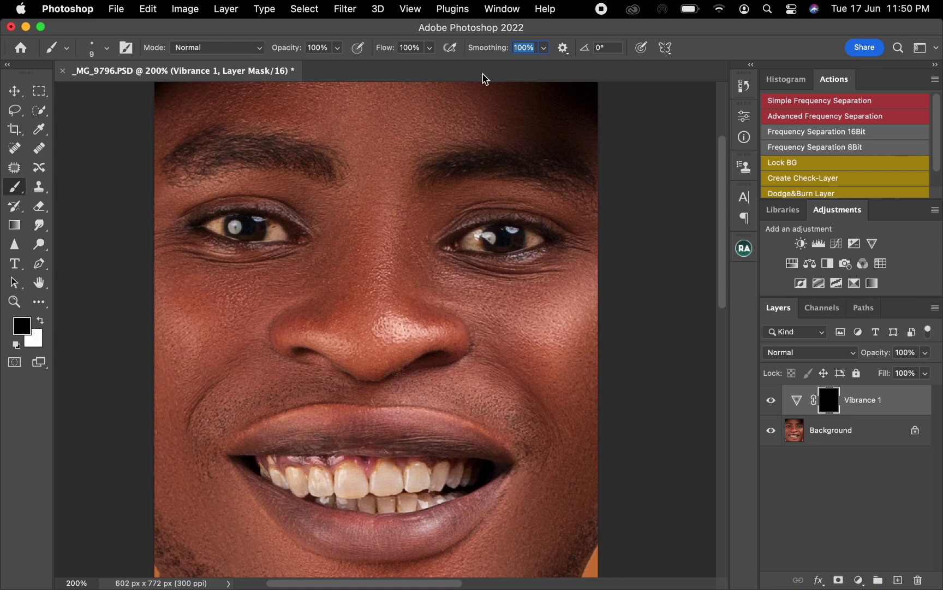
pyautogui.write('5')
pyautogui.press('Return')
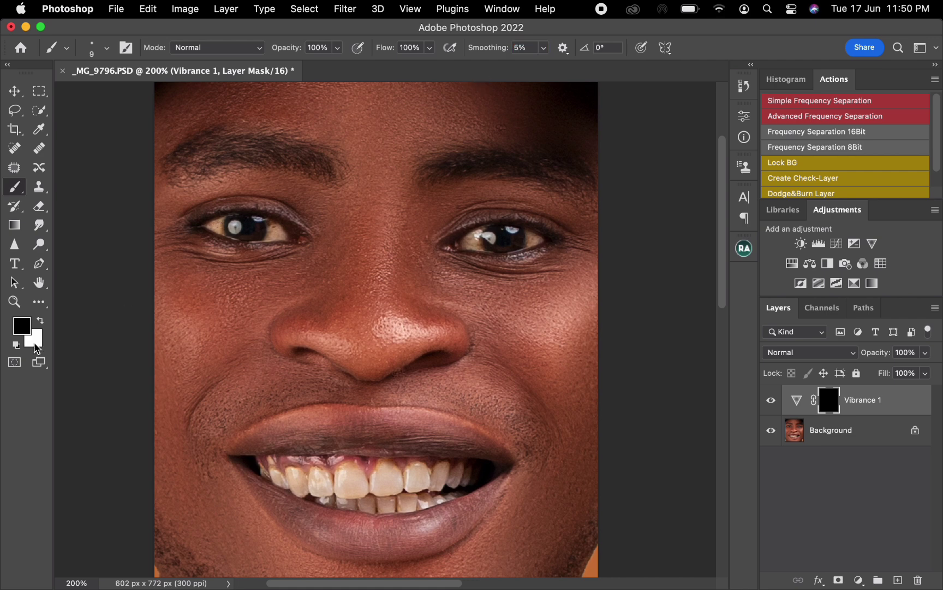
pyautogui.press('x')
# - Paint white on the Vibrance mask over the whites of both eyes and all the teeth, adjusting brush size as needed
pyautogui.moveTo(470, 244); pyautogui.dragTo(540, 237)
pyautogui.moveTo(261, 468)
pyautogui.mouseDown()
pyautogui.moveTo(304, 490)
pyautogui.moveTo(291, 472)
pyautogui.moveTo(314, 489)
pyautogui.moveTo(318, 472)
pyautogui.moveTo(339, 485)
pyautogui.moveTo(352, 468)
pyautogui.moveTo(363, 487)
pyautogui.moveTo(348, 490)
pyautogui.moveTo(352, 478)
pyautogui.moveTo(327, 498)
pyautogui.moveTo(308, 491)
pyautogui.moveTo(403, 507)
pyautogui.moveTo(385, 507)
pyautogui.moveTo(368, 497)
pyautogui.moveTo(383, 463)
pyautogui.moveTo(396, 477)
pyautogui.moveTo(392, 490)
pyautogui.moveTo(402, 488)
pyautogui.moveTo(377, 486)
pyautogui.moveTo(409, 502)
pyautogui.moveTo(416, 470)
pyautogui.moveTo(427, 485)
pyautogui.moveTo(443, 468)
pyautogui.moveTo(437, 473)
pyautogui.moveTo(469, 477)
pyautogui.moveTo(417, 489)
pyautogui.moveTo(425, 502)
pyautogui.moveTo(370, 496)
pyautogui.mouseUp()
pyautogui.press(']')
pyautogui.press(']')
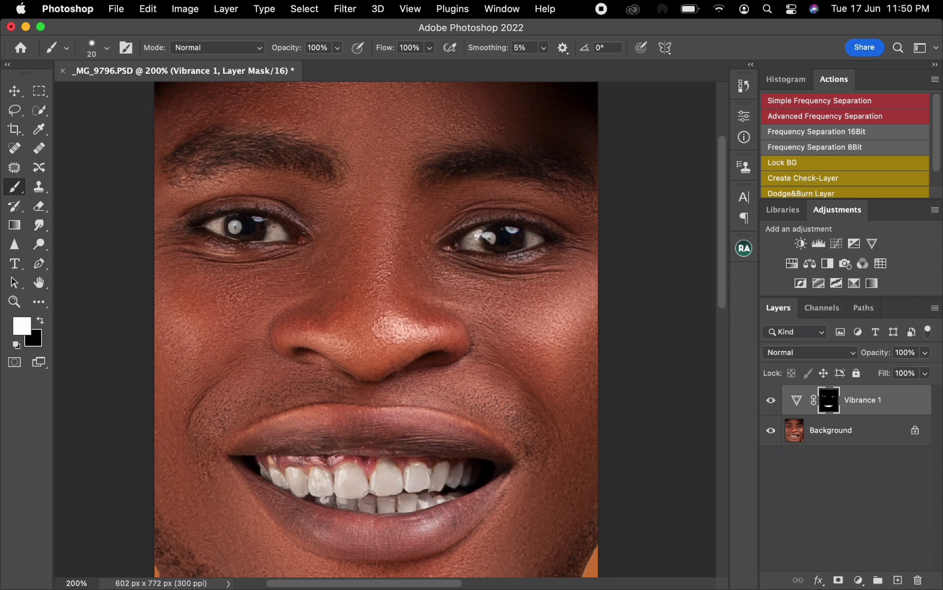
pyautogui.press('[')
pyautogui.press('[')
pyautogui.moveTo(462, 493); pyautogui.dragTo(426, 502)
pyautogui.press(']')
pyautogui.click(771, 404)
pyautogui.click(771, 404)
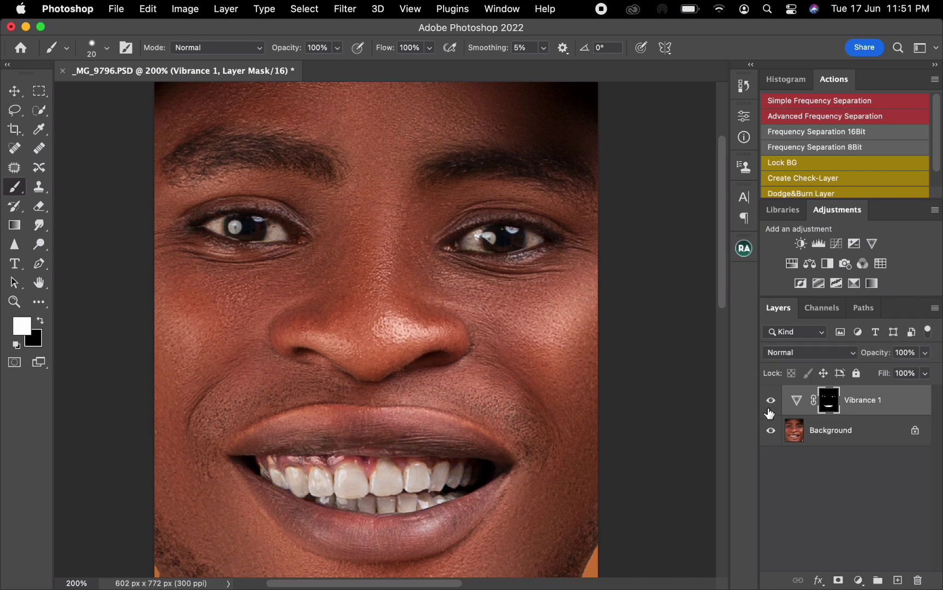